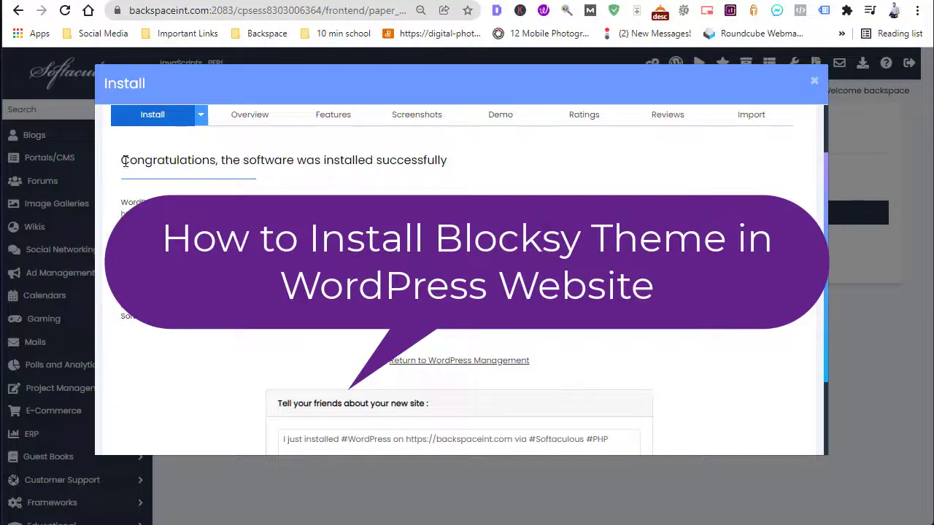
- Preview the new site in a new tab, then go to the Administrative URL
{"action": "left_click_drag", "start_coordinate": [125, 161], "coordinate": [442, 159]}
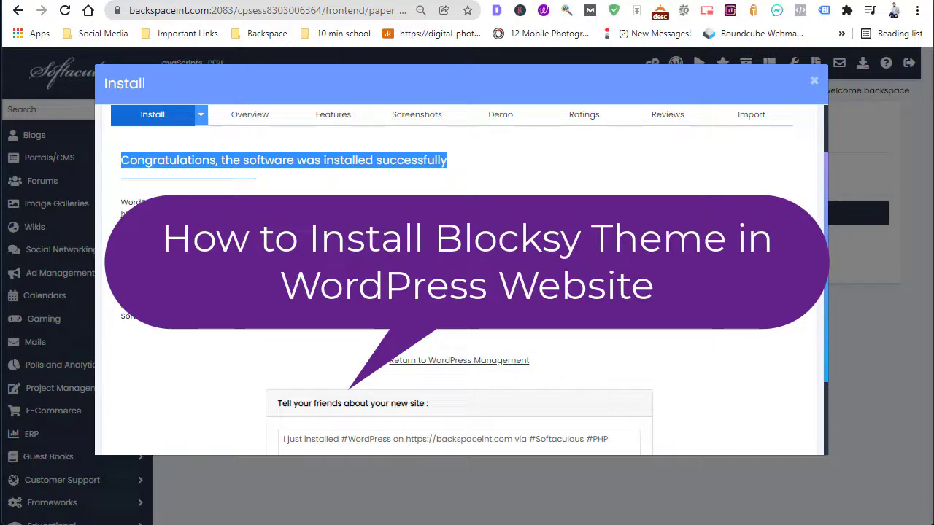
{"action": "left_click", "coordinate": [168, 213]}
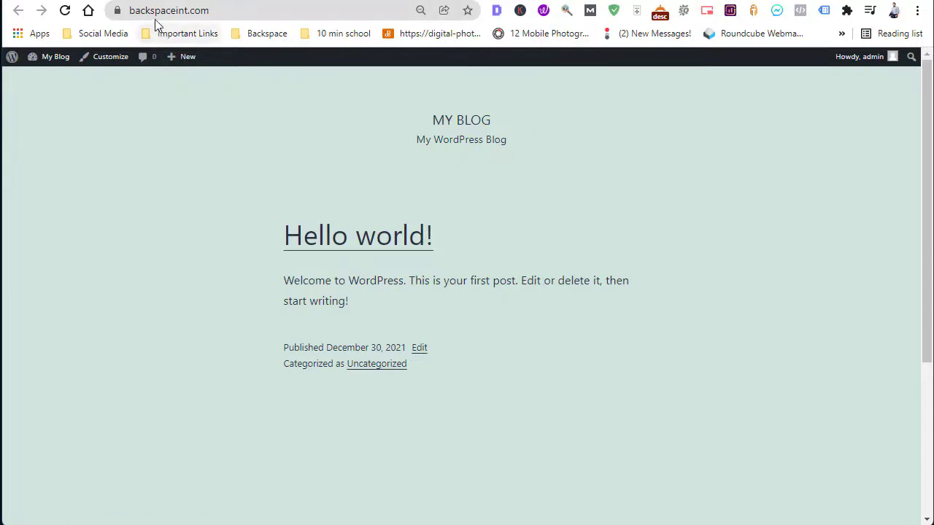
{"action": "key", "text": "ctrl+w"}
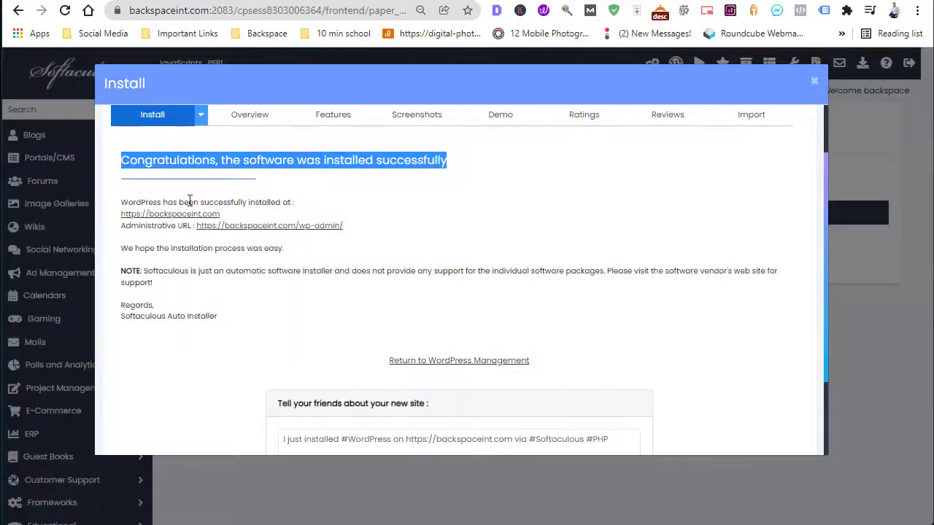
{"action": "left_click", "coordinate": [253, 230]}
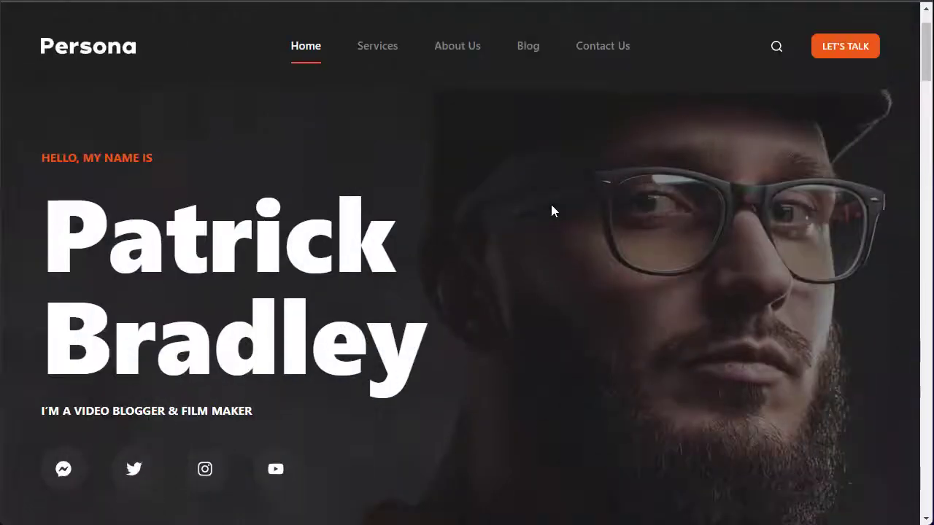
- Scroll down the Persona demo page past Services, Videos and Our Clients
{"action": "scroll", "coordinate": [469, 182], "scroll_direction": "down", "scroll_amount": 1}
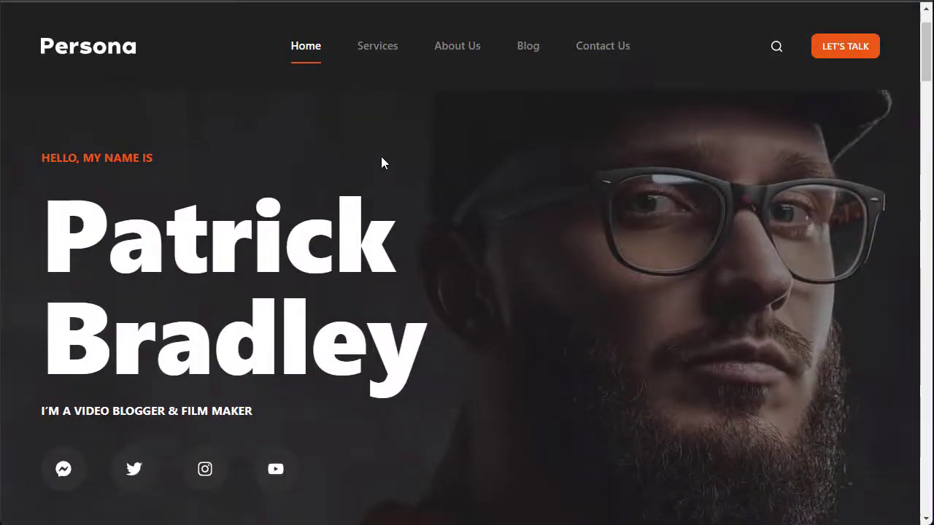
{"action": "scroll", "coordinate": [515, 142], "scroll_direction": "down", "scroll_amount": 10}
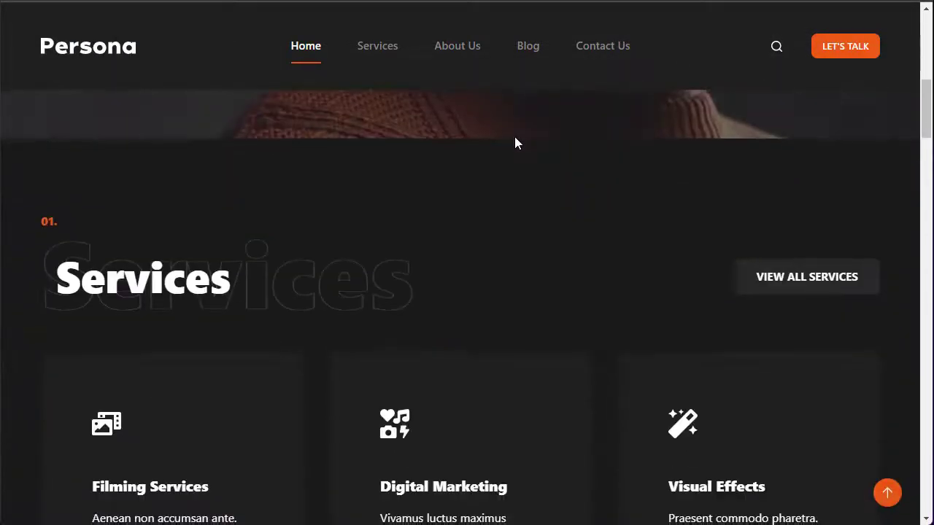
{"action": "scroll", "coordinate": [729, 255], "scroll_direction": "down", "scroll_amount": 6}
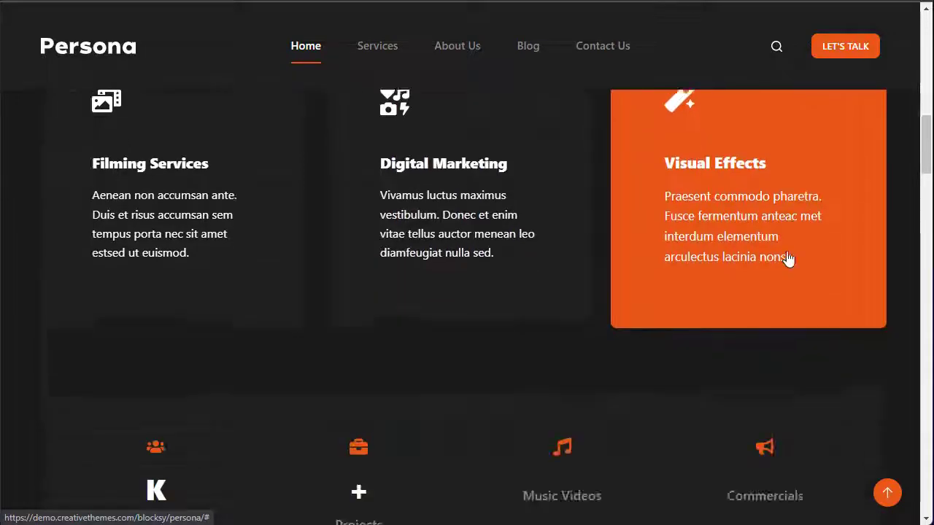
{"action": "scroll", "coordinate": [165, 273], "scroll_direction": "down", "scroll_amount": 1}
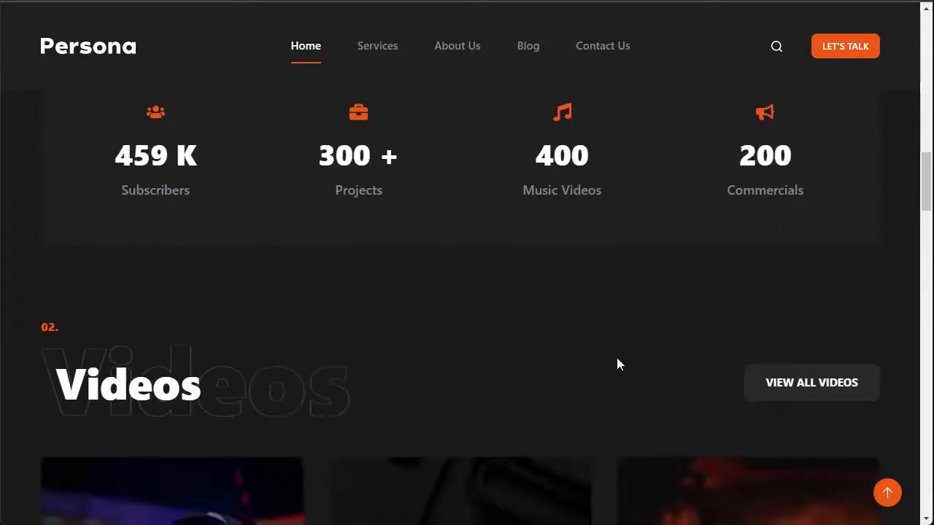
{"action": "scroll", "coordinate": [244, 315], "scroll_direction": "down", "scroll_amount": 4}
{"action": "scroll", "coordinate": [244, 315], "scroll_direction": "down", "scroll_amount": 5}
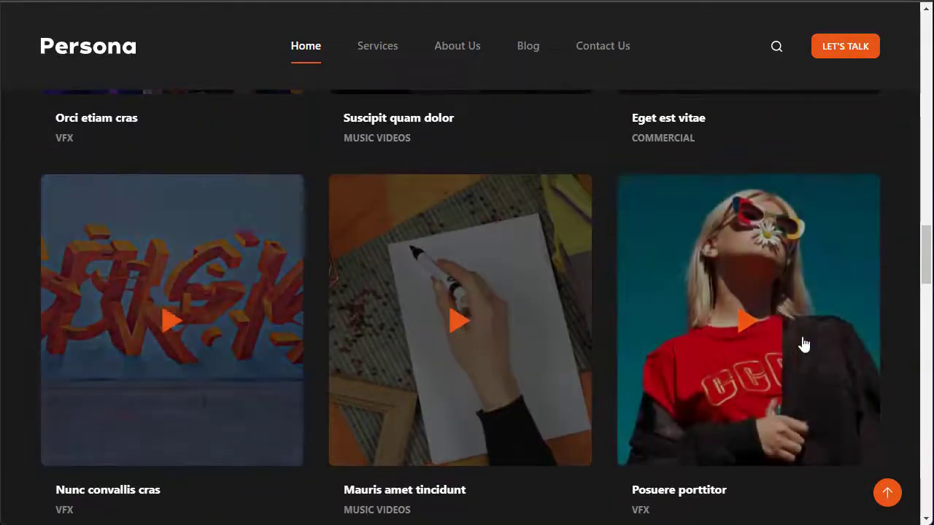
{"action": "scroll", "coordinate": [803, 344], "scroll_direction": "down", "scroll_amount": 2}
{"action": "scroll", "coordinate": [797, 342], "scroll_direction": "down", "scroll_amount": 2}
{"action": "scroll", "coordinate": [179, 241], "scroll_direction": "down", "scroll_amount": 3}
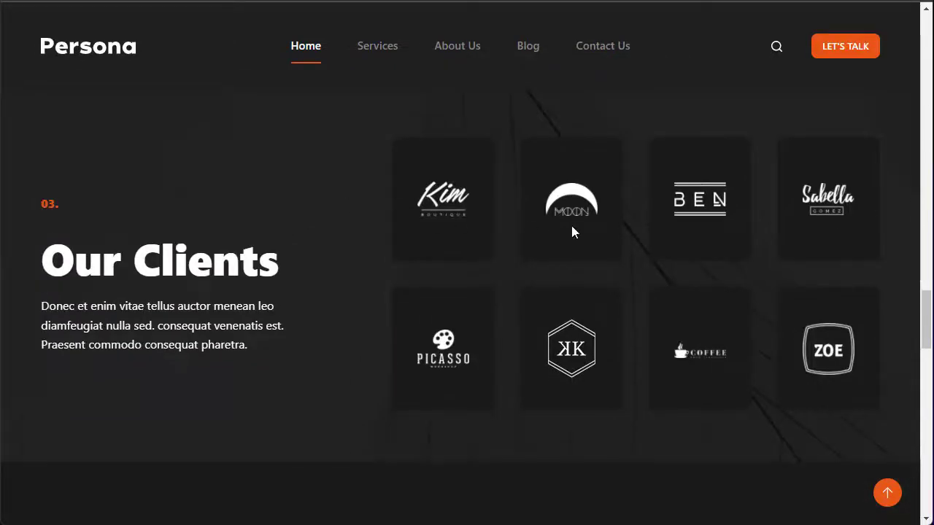
{"action": "scroll", "coordinate": [664, 245], "scroll_direction": "down", "scroll_amount": 8}
{"action": "scroll", "coordinate": [662, 247], "scroll_direction": "down", "scroll_amount": 10}
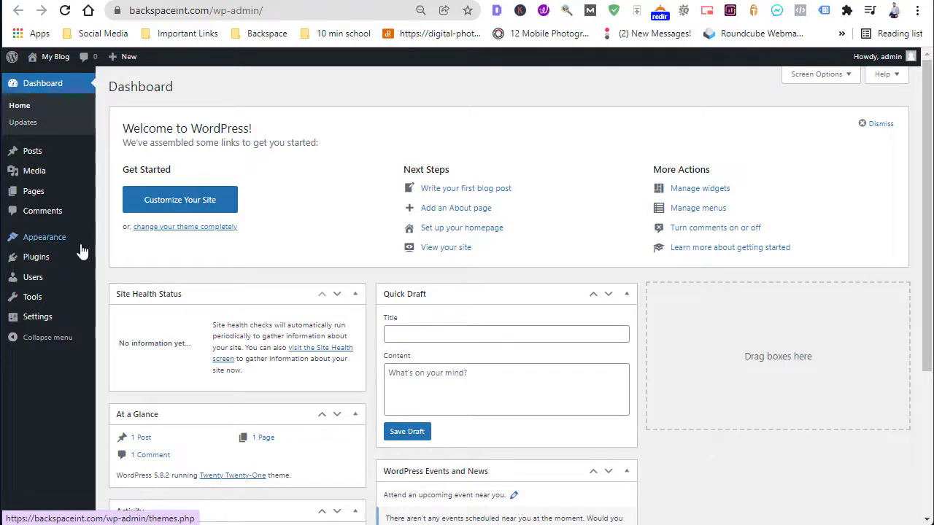
- Go to Appearance > Themes in the admin sidebar
{"action": "mouse_move", "coordinate": [77, 247]}
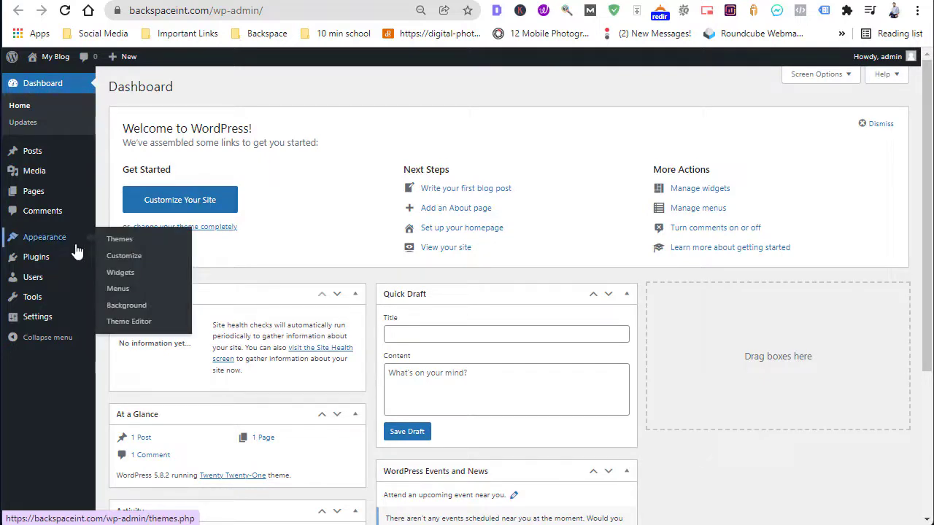
{"action": "left_click", "coordinate": [120, 240]}
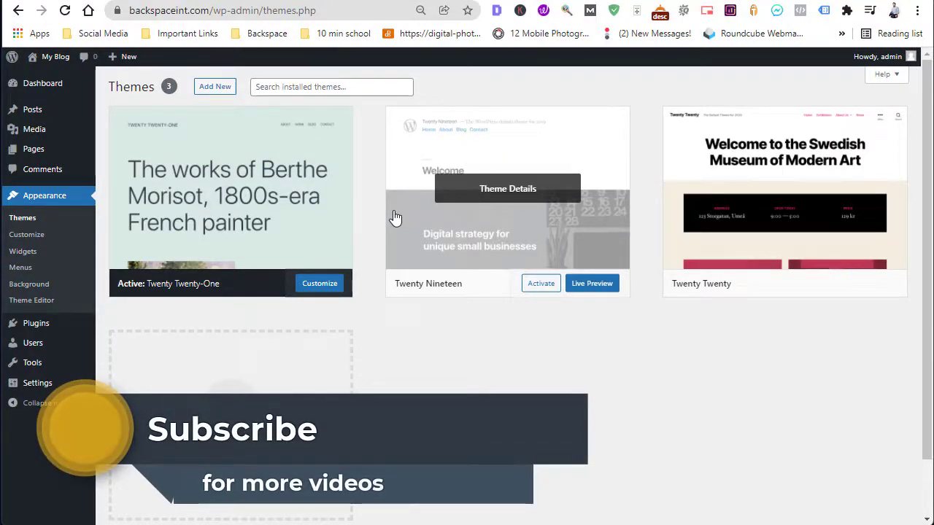
- Choose Add New beside the Themes heading to browse the theme directory
{"action": "scroll", "coordinate": [394, 218], "scroll_direction": "down", "scroll_amount": 1}
{"action": "scroll", "coordinate": [394, 217], "scroll_direction": "up", "scroll_amount": 1}
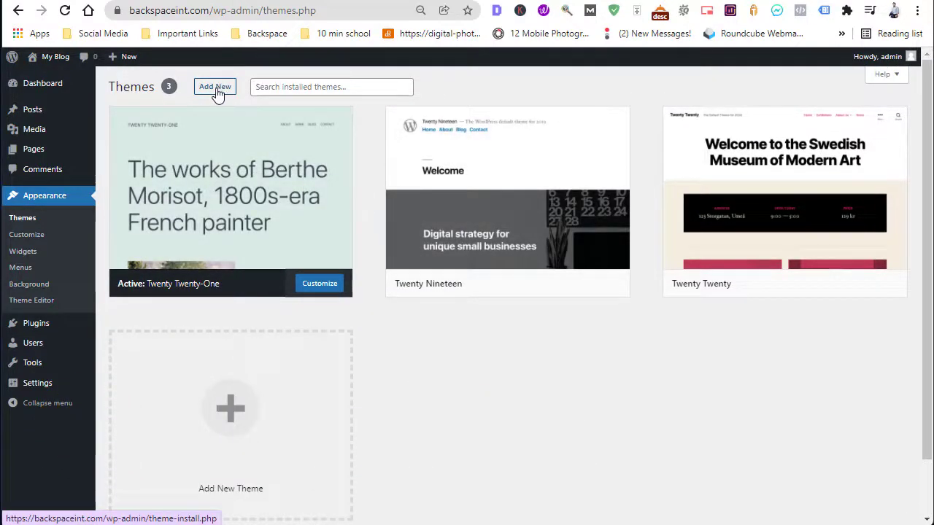
{"action": "left_click", "coordinate": [216, 89]}
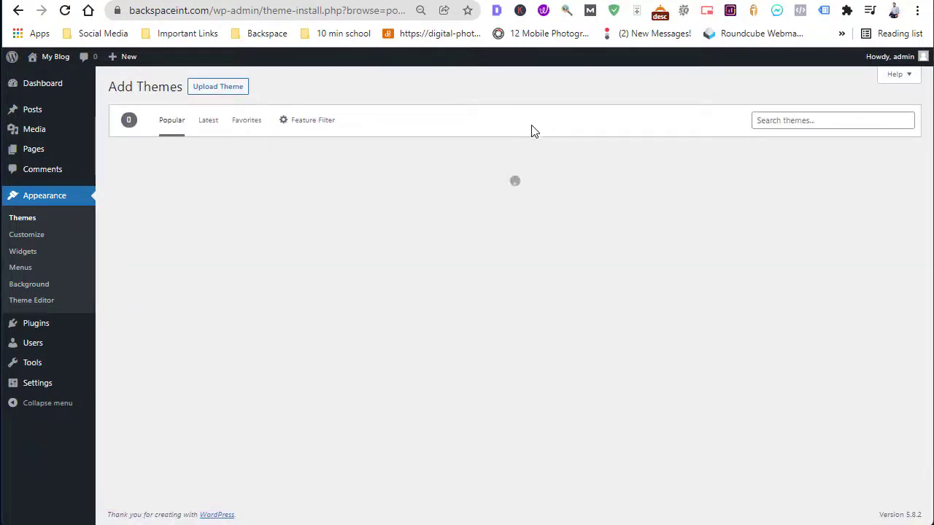
- Search the theme directory for 'blocksy' and scroll down to the Blocksy card
{"action": "left_click", "coordinate": [836, 118]}
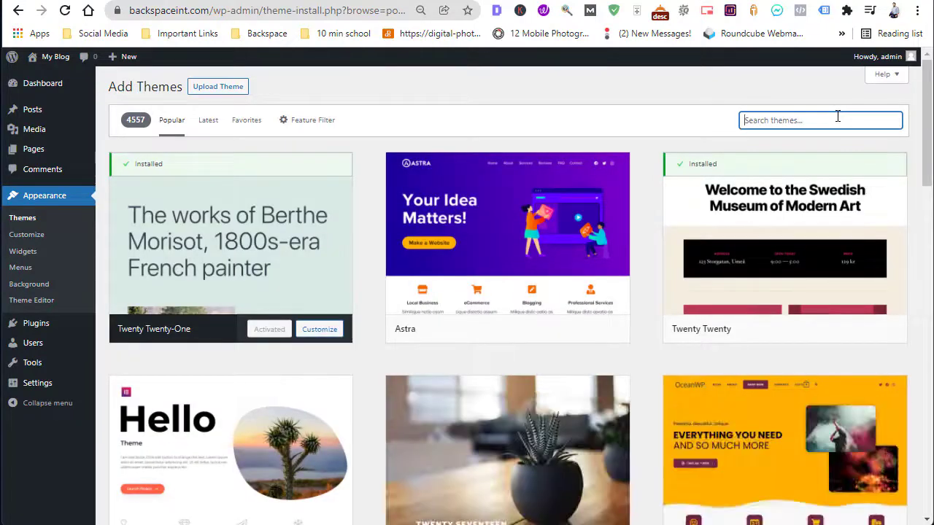
{"action": "type", "text": "blocksy"}
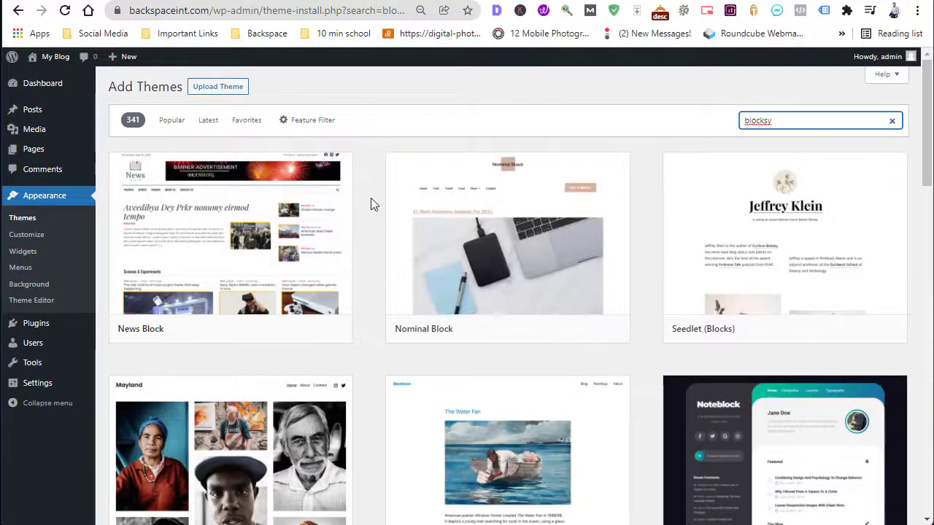
{"action": "scroll", "coordinate": [371, 197], "scroll_direction": "down", "scroll_amount": 1}
{"action": "scroll", "coordinate": [370, 197], "scroll_direction": "down", "scroll_amount": 1}
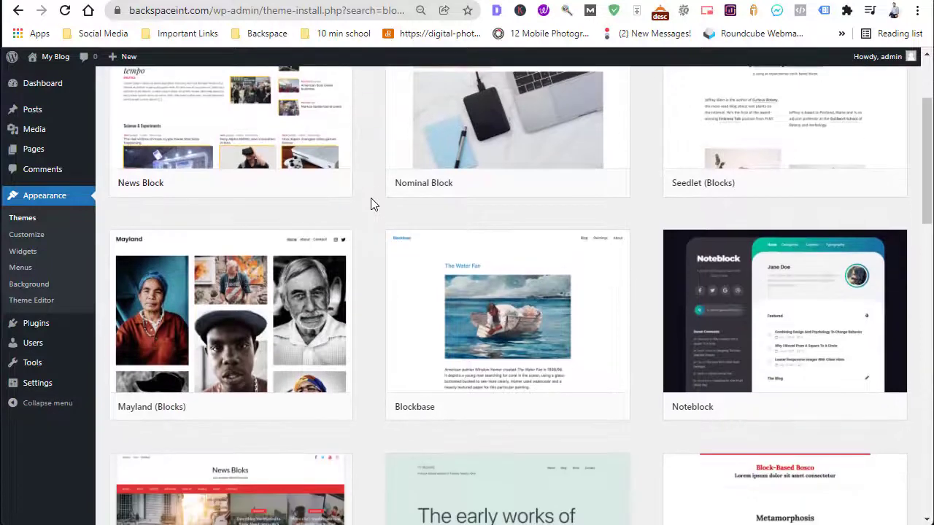
{"action": "scroll", "coordinate": [370, 198], "scroll_direction": "down", "scroll_amount": 2}
{"action": "scroll", "coordinate": [370, 204], "scroll_direction": "down", "scroll_amount": 2}
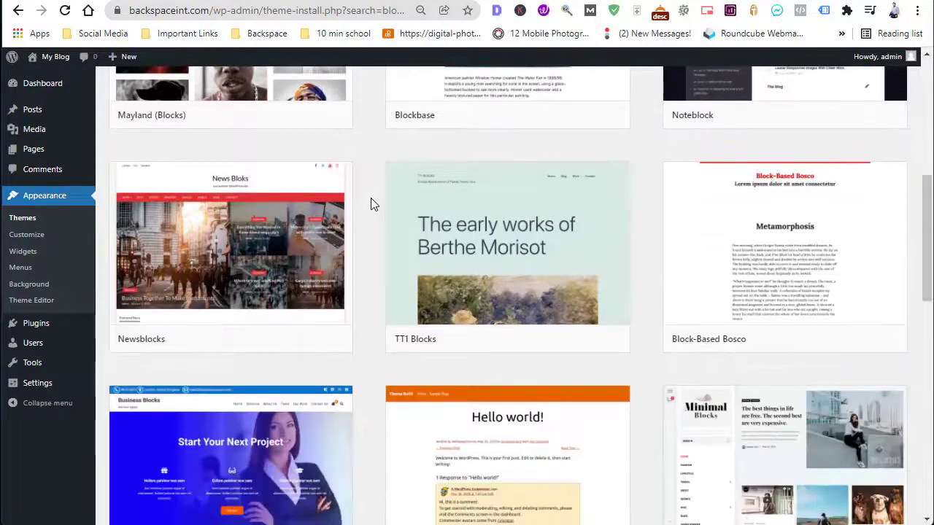
{"action": "scroll", "coordinate": [371, 205], "scroll_direction": "down", "scroll_amount": 2}
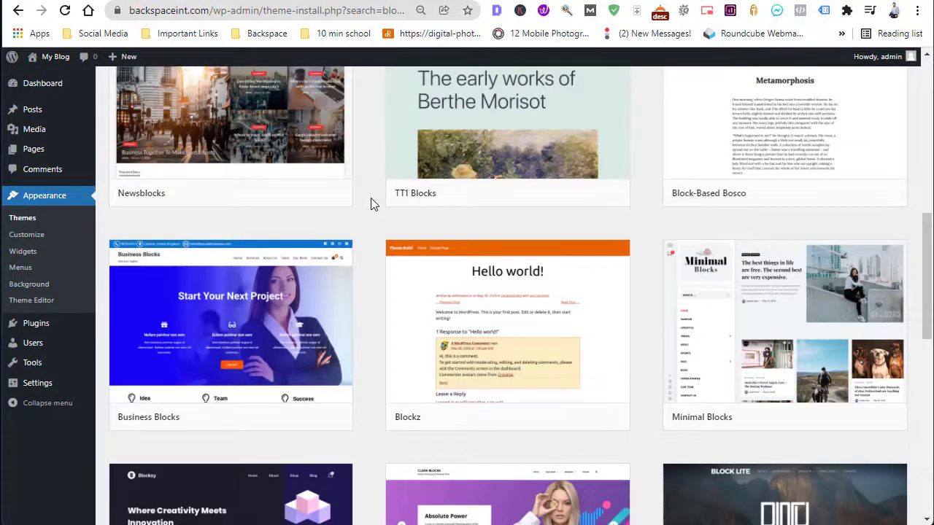
{"action": "scroll", "coordinate": [371, 205], "scroll_direction": "down", "scroll_amount": 3}
- Install Blocksy from its search result card, then activate it
{"action": "mouse_move", "coordinate": [255, 335]}
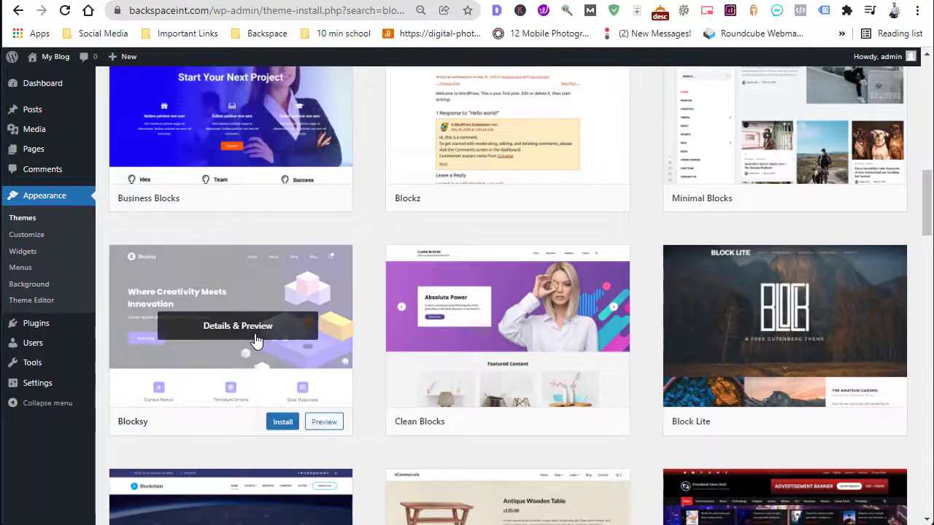
{"action": "left_click", "coordinate": [280, 423]}
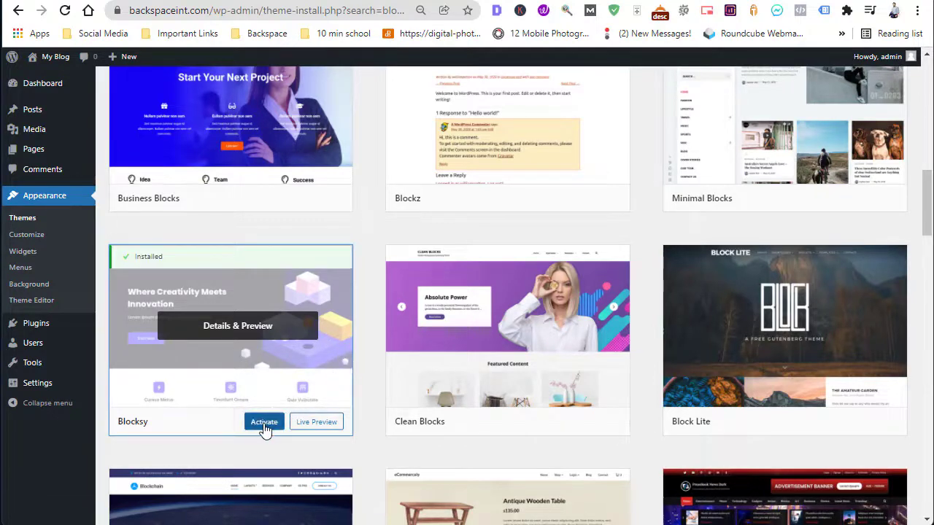
{"action": "left_click", "coordinate": [264, 425]}
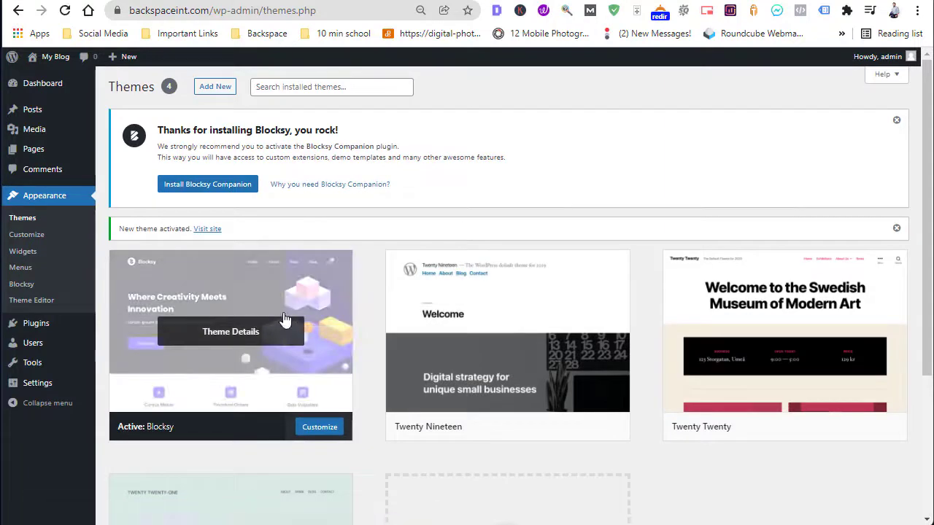
- Install Blocksy Companion from the 'Thanks for installing Blocksy' notice
{"action": "left_click", "coordinate": [195, 187]}
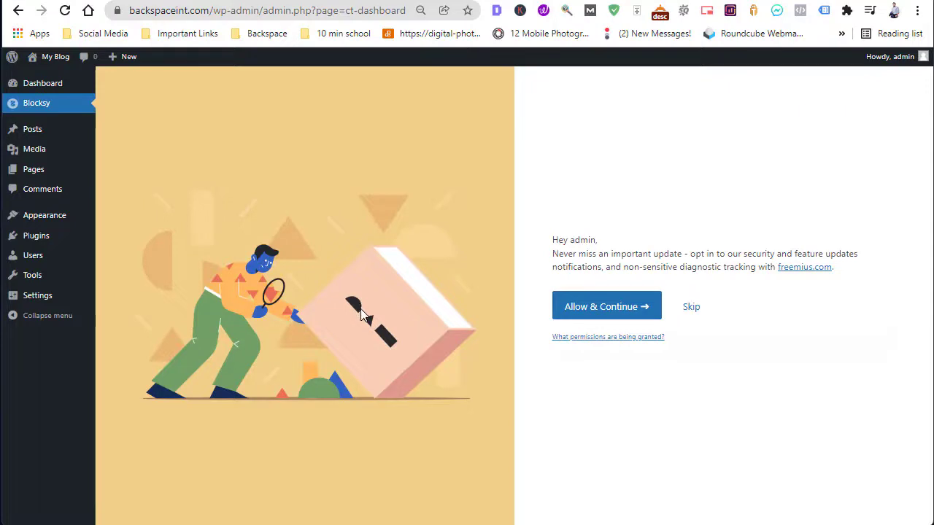
- Get through the Freemius opt-in with Allow & Continue, then Skip
{"action": "left_click", "coordinate": [619, 314]}
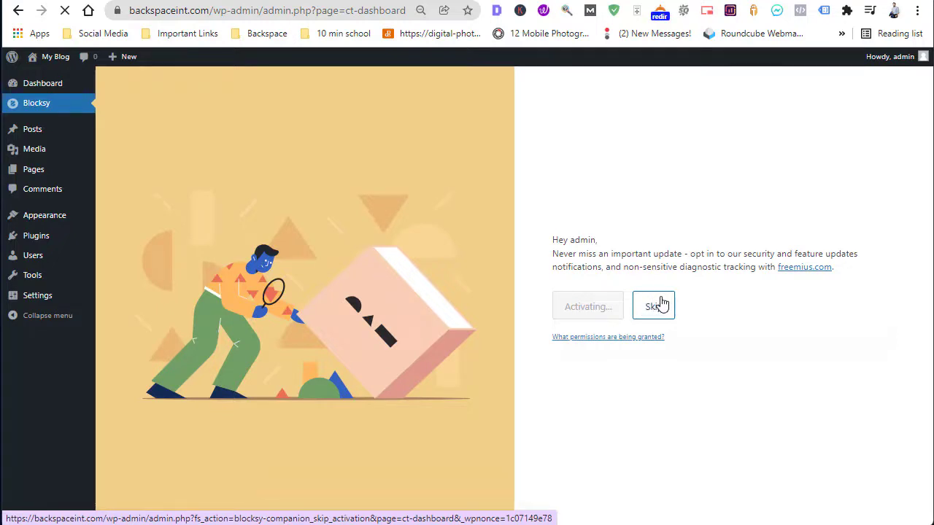
{"action": "left_click", "coordinate": [651, 305]}
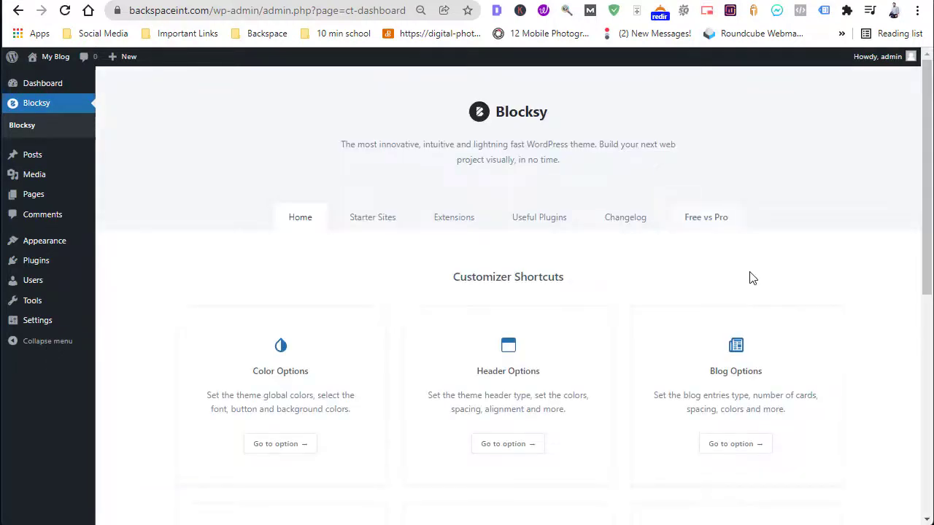
- Scroll the Customizer Shortcuts, check the Blocksy-styled front page, then return to the dashboard
{"action": "scroll", "coordinate": [752, 278], "scroll_direction": "down", "scroll_amount": 3}
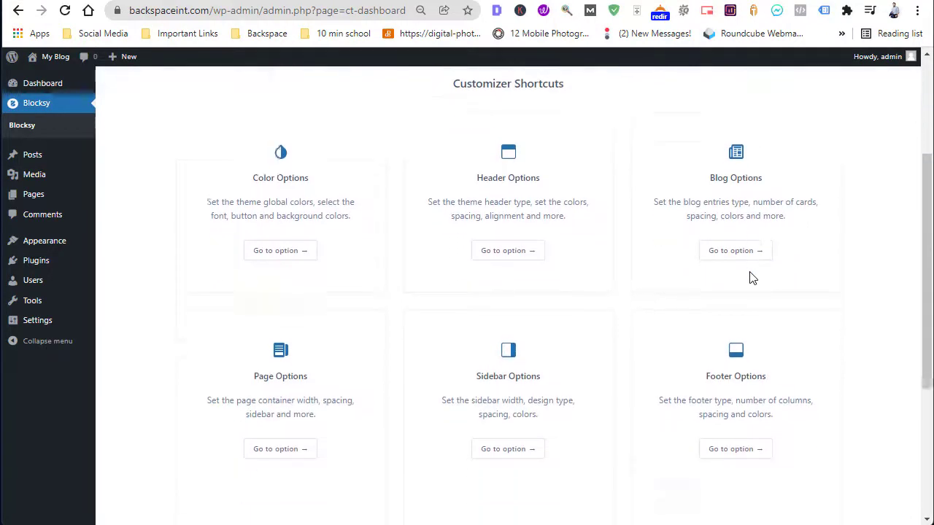
{"action": "scroll", "coordinate": [752, 278], "scroll_direction": "down", "scroll_amount": 2}
{"action": "scroll", "coordinate": [752, 278], "scroll_direction": "up", "scroll_amount": 4}
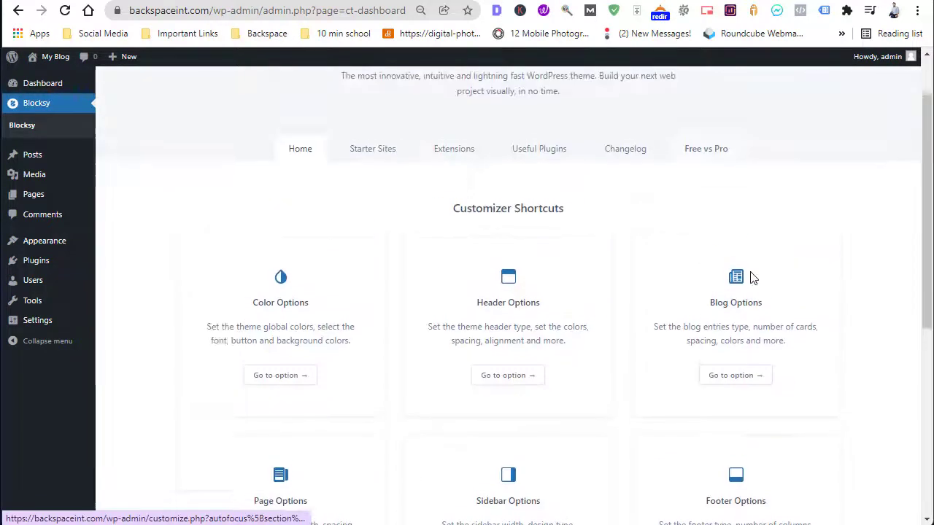
{"action": "scroll", "coordinate": [752, 278], "scroll_direction": "up", "scroll_amount": 1}
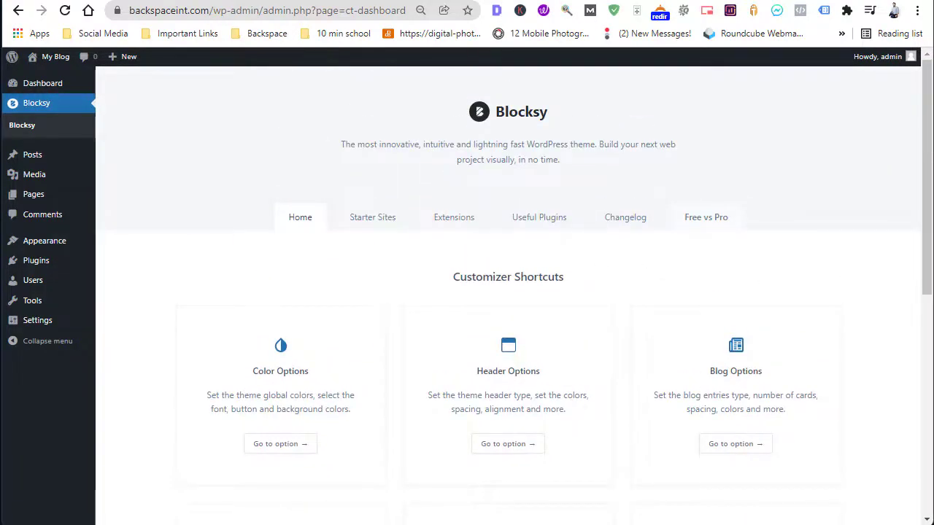
{"action": "left_click", "coordinate": [583, 0]}
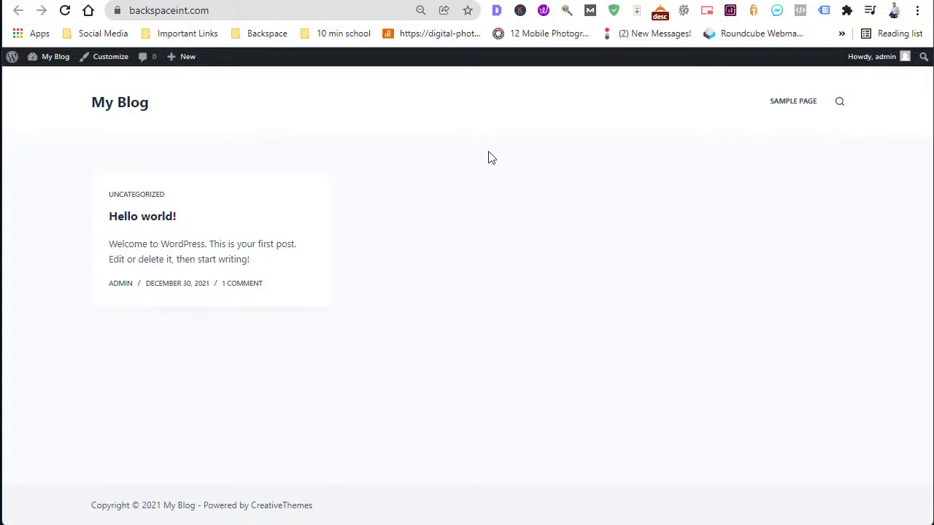
{"action": "key", "text": "ctrl+Tab"}
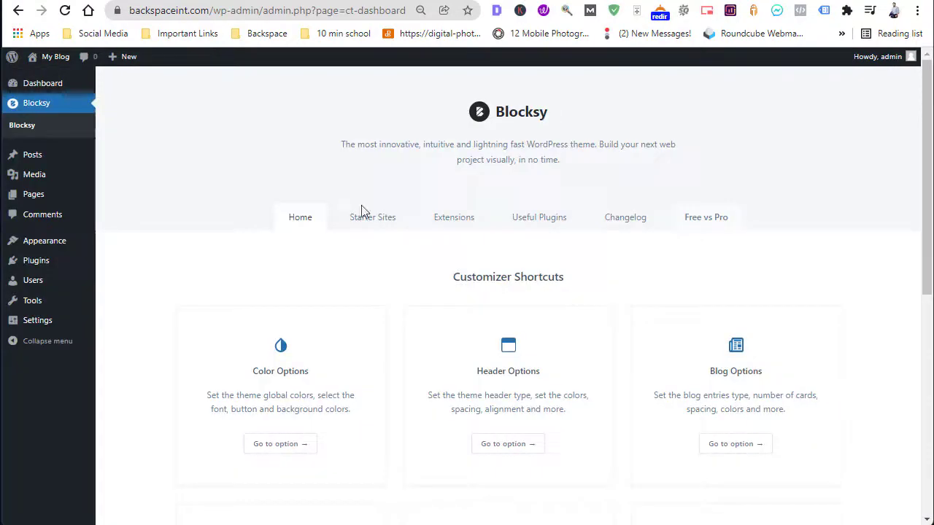
{"action": "scroll", "coordinate": [286, 228], "scroll_direction": "down", "scroll_amount": 5}
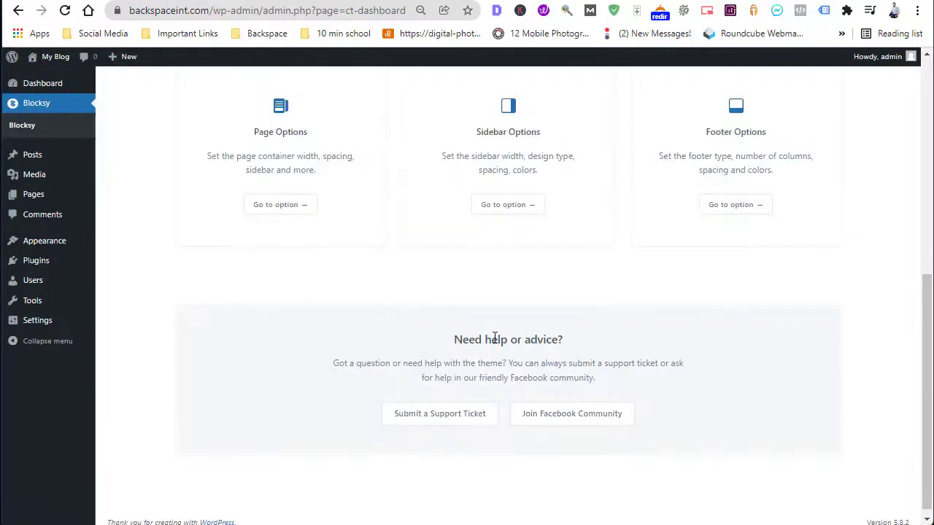
{"action": "scroll", "coordinate": [624, 379], "scroll_direction": "up", "scroll_amount": 5}
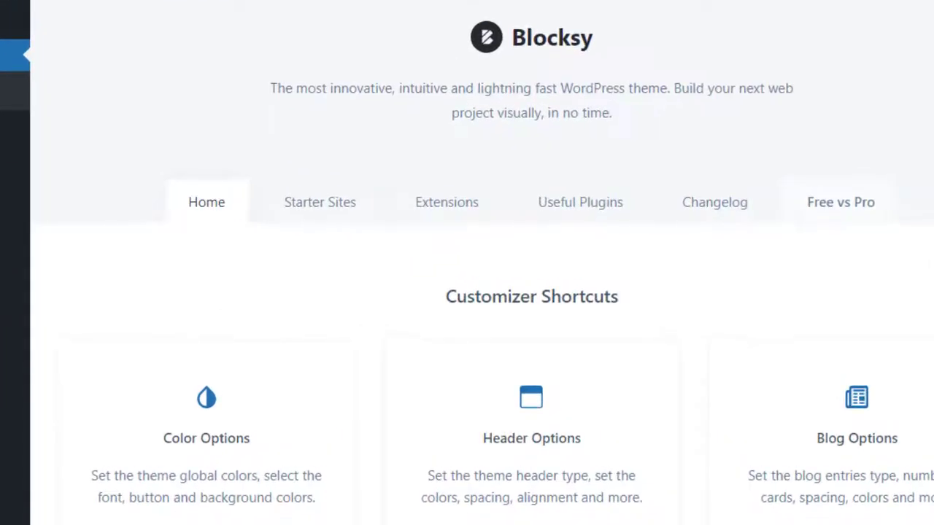
- Open Starter Sites and browse demos such as Floreo, Garderobe, Persona, Yogi and Travel
{"action": "left_click", "coordinate": [309, 216]}
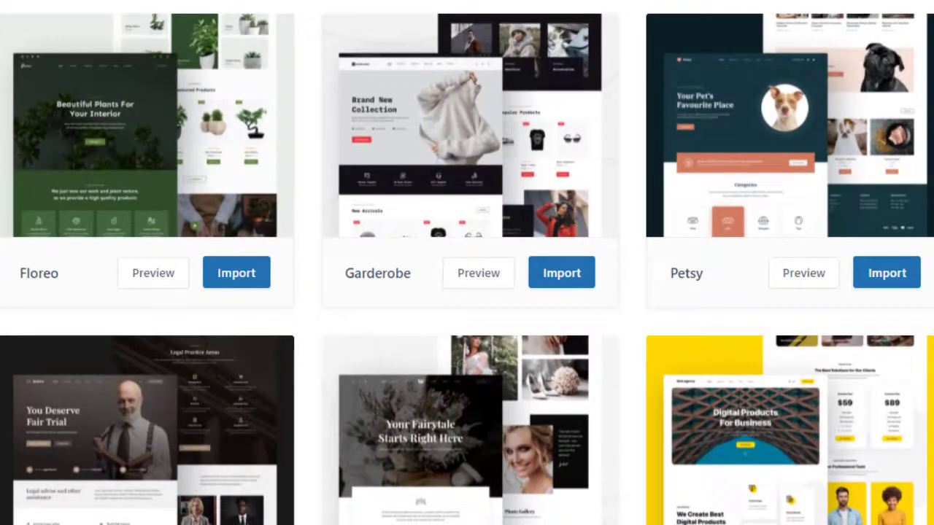
{"action": "scroll", "coordinate": [918, 152], "scroll_direction": "down", "scroll_amount": 6}
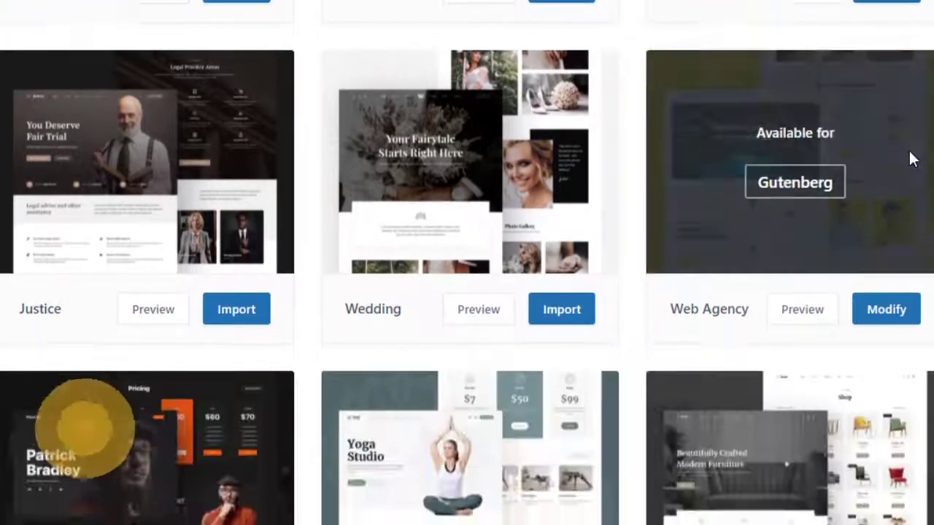
{"action": "scroll", "coordinate": [909, 160], "scroll_direction": "down", "scroll_amount": 5}
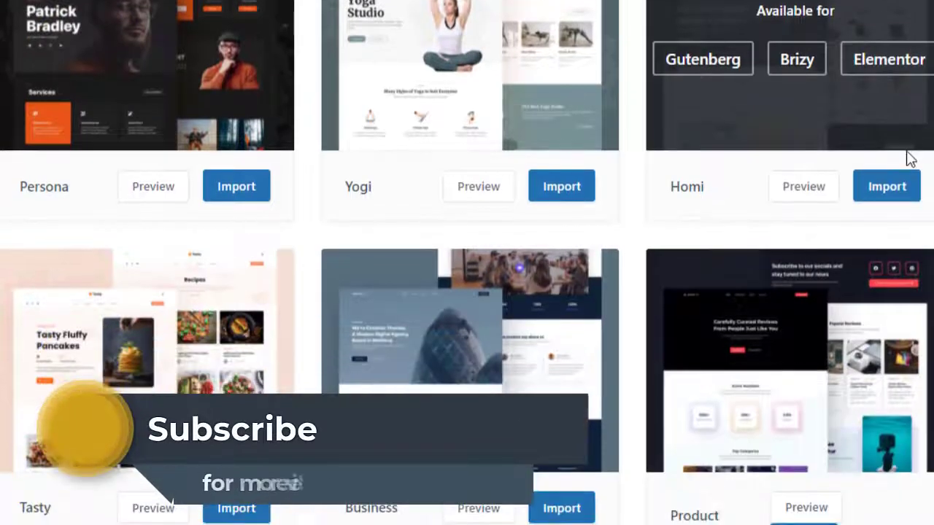
{"action": "scroll", "coordinate": [909, 160], "scroll_direction": "down", "scroll_amount": 4}
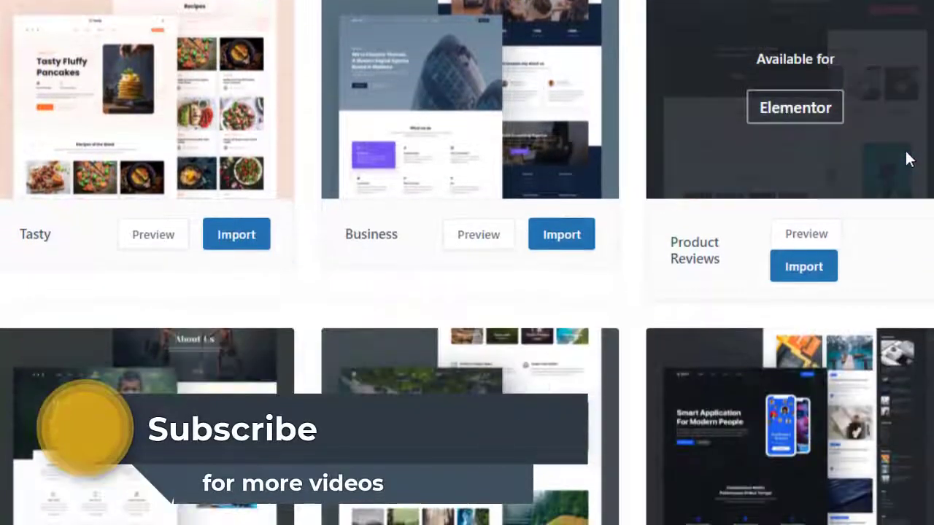
{"action": "scroll", "coordinate": [909, 160], "scroll_direction": "down", "scroll_amount": 5}
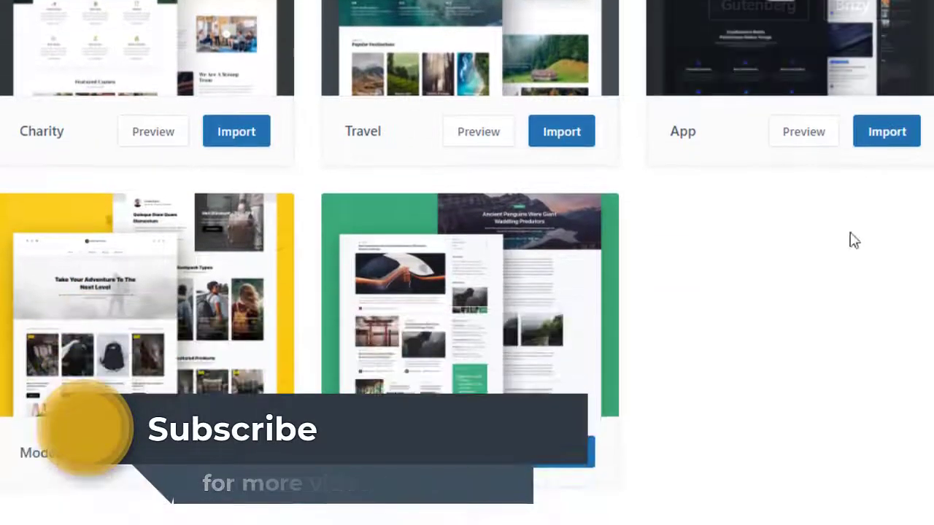
{"action": "scroll", "coordinate": [652, 421], "scroll_direction": "up", "scroll_amount": 8}
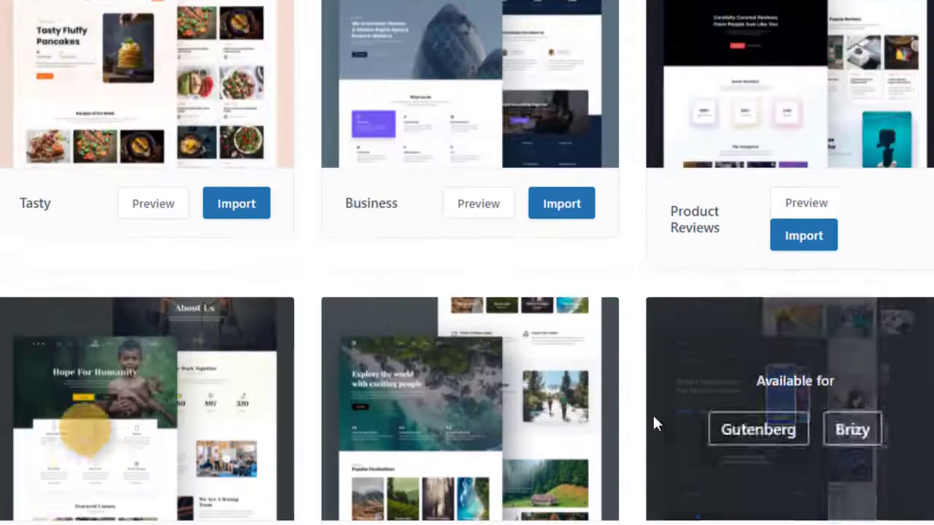
{"action": "scroll", "coordinate": [653, 411], "scroll_direction": "up", "scroll_amount": 1}
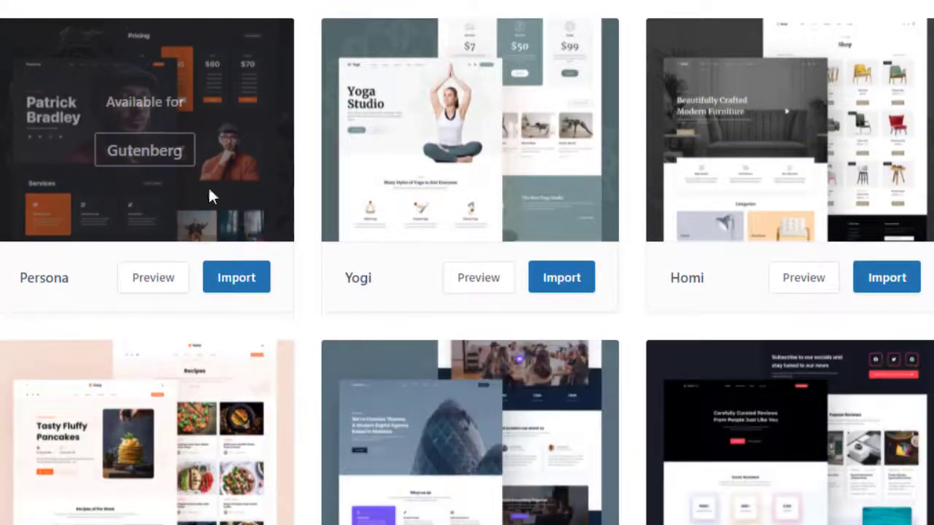
- Preview the Persona starter site and scroll its homepage past Our Clients and projects to the footer
{"action": "left_click", "coordinate": [138, 283]}
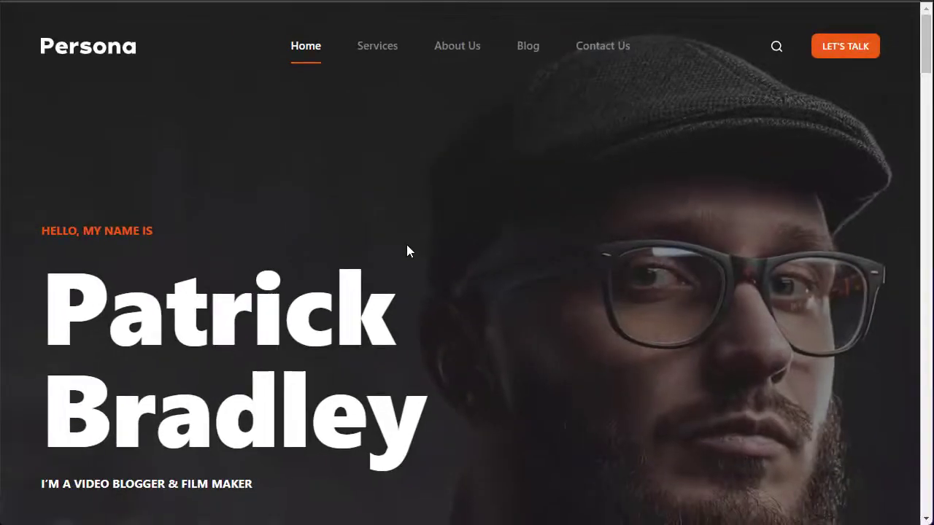
{"action": "scroll", "coordinate": [551, 211], "scroll_direction": "down", "scroll_amount": 2}
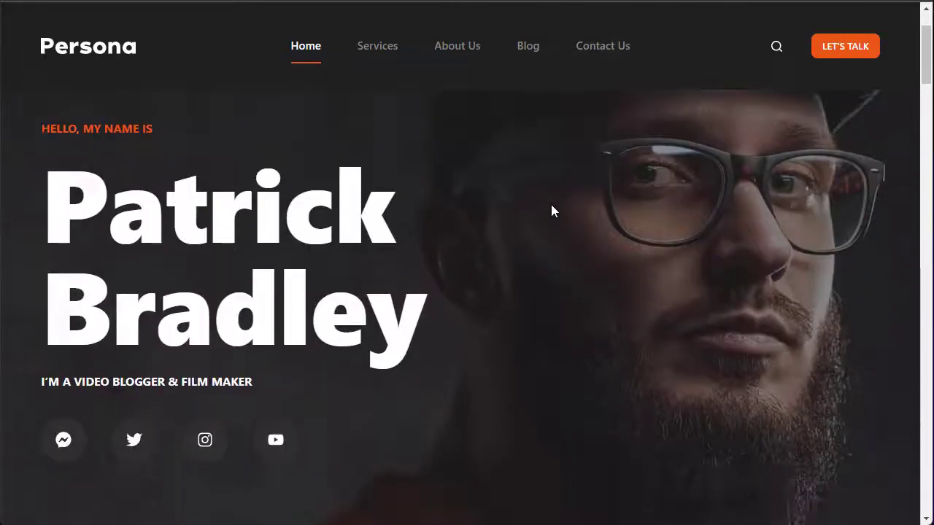
{"action": "scroll", "coordinate": [469, 179], "scroll_direction": "up", "scroll_amount": 2}
{"action": "scroll", "coordinate": [292, 124], "scroll_direction": "down", "scroll_amount": 1}
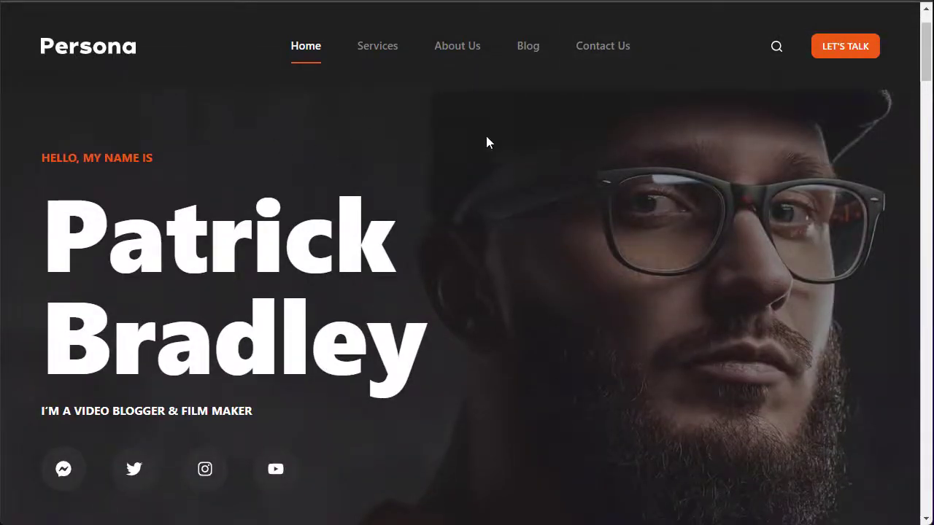
{"action": "scroll", "coordinate": [515, 143], "scroll_direction": "down", "scroll_amount": 3}
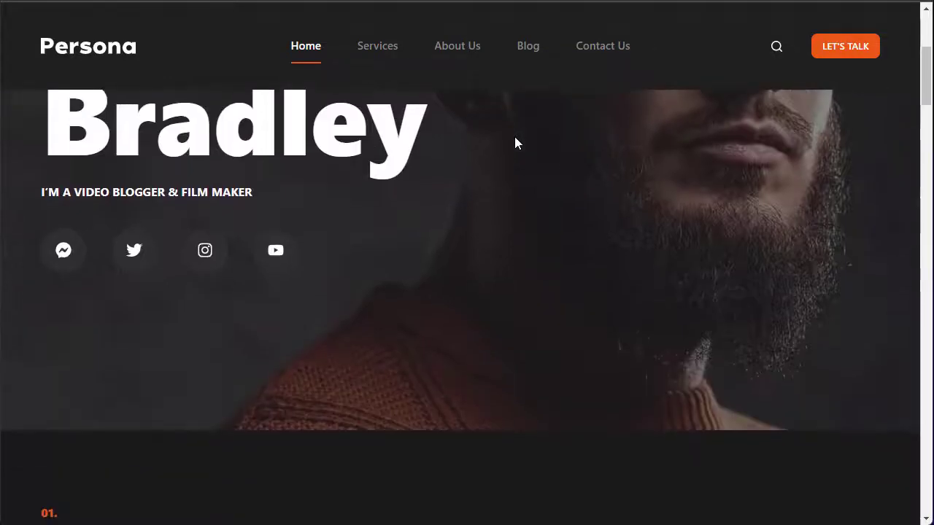
{"action": "scroll", "coordinate": [515, 142], "scroll_direction": "down", "scroll_amount": 6}
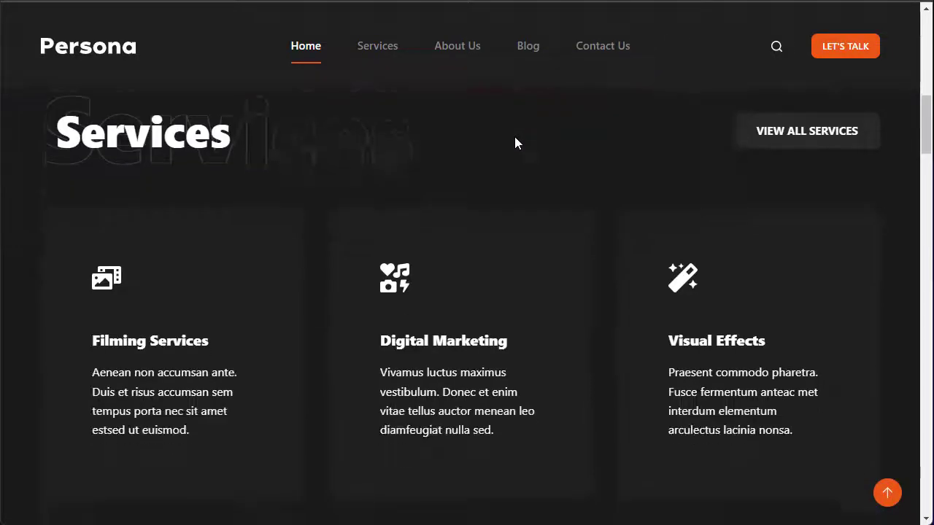
{"action": "scroll", "coordinate": [514, 136], "scroll_direction": "down", "scroll_amount": 1}
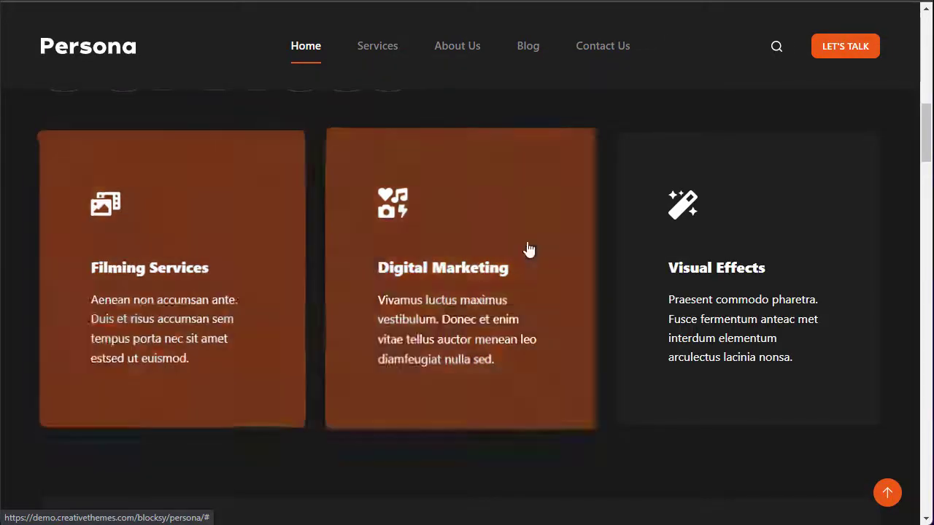
{"action": "scroll", "coordinate": [727, 258], "scroll_direction": "down", "scroll_amount": 4}
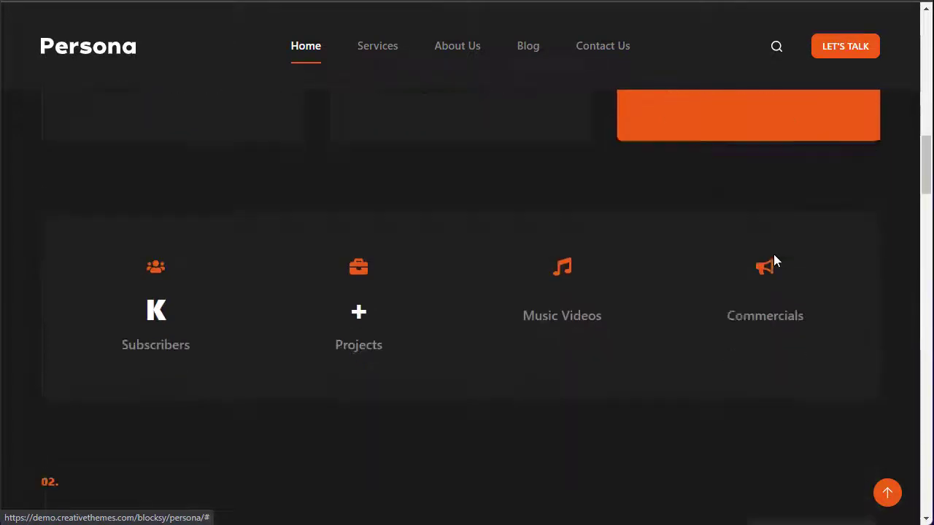
{"action": "scroll", "coordinate": [775, 260], "scroll_direction": "down", "scroll_amount": 1}
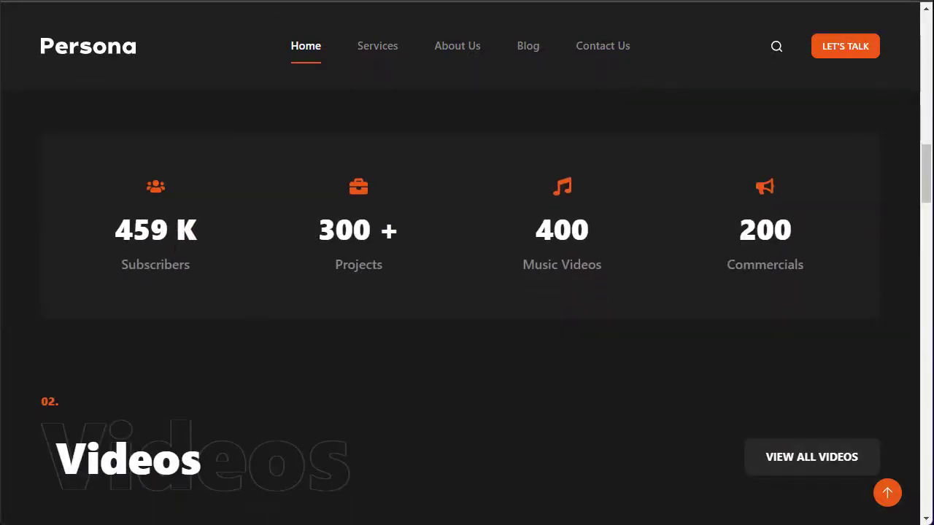
{"action": "scroll", "coordinate": [164, 275], "scroll_direction": "down", "scroll_amount": 1}
{"action": "scroll", "coordinate": [617, 361], "scroll_direction": "down", "scroll_amount": 5}
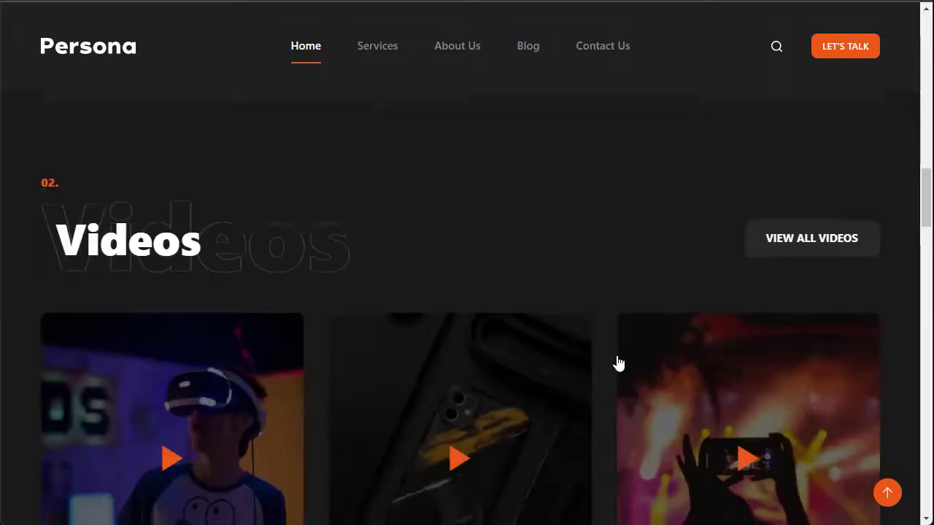
{"action": "scroll", "coordinate": [243, 315], "scroll_direction": "down", "scroll_amount": 4}
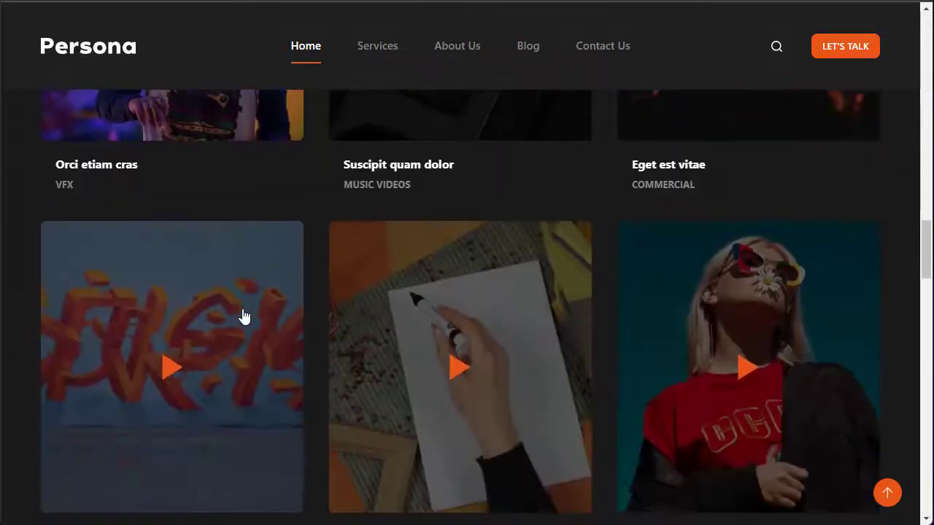
{"action": "scroll", "coordinate": [799, 343], "scroll_direction": "down", "scroll_amount": 4}
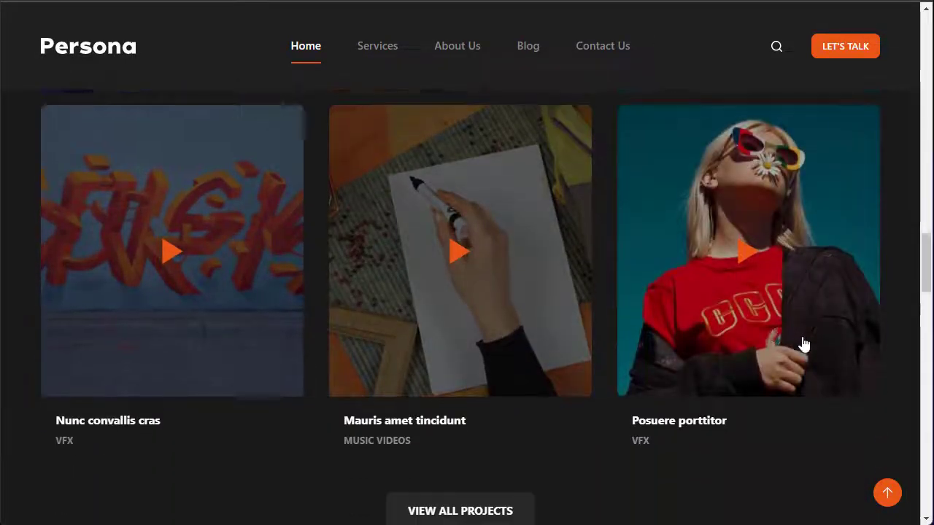
{"action": "scroll", "coordinate": [795, 341], "scroll_direction": "down", "scroll_amount": 1}
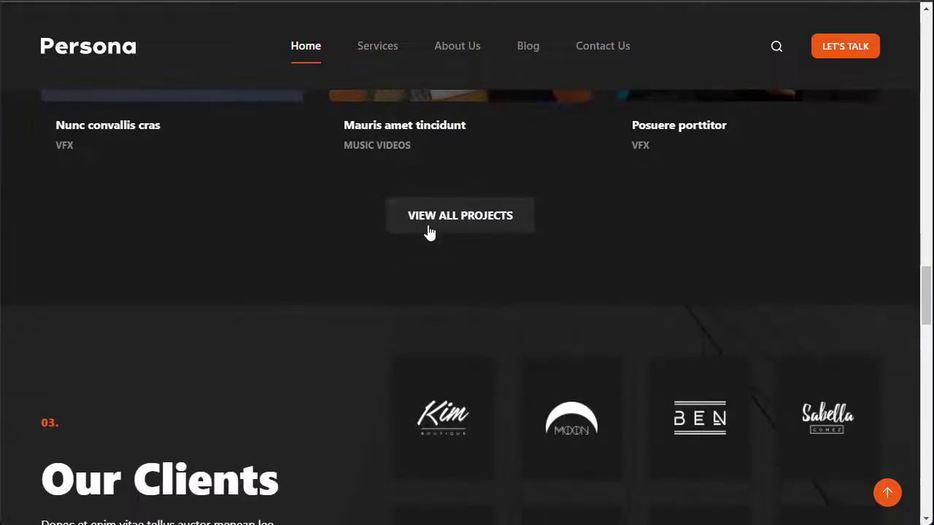
{"action": "scroll", "coordinate": [178, 241], "scroll_direction": "down", "scroll_amount": 1}
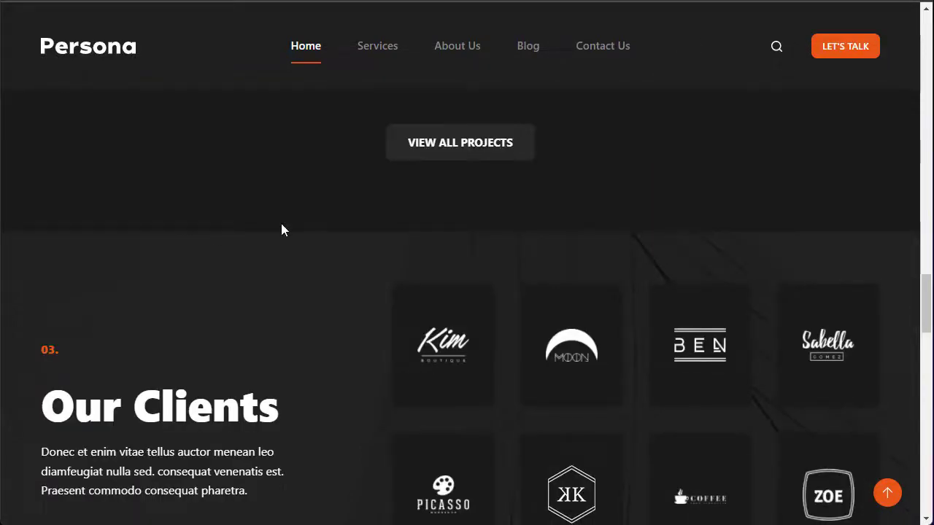
{"action": "scroll", "coordinate": [281, 224], "scroll_direction": "down", "scroll_amount": 1}
{"action": "scroll", "coordinate": [281, 225], "scroll_direction": "down", "scroll_amount": 1}
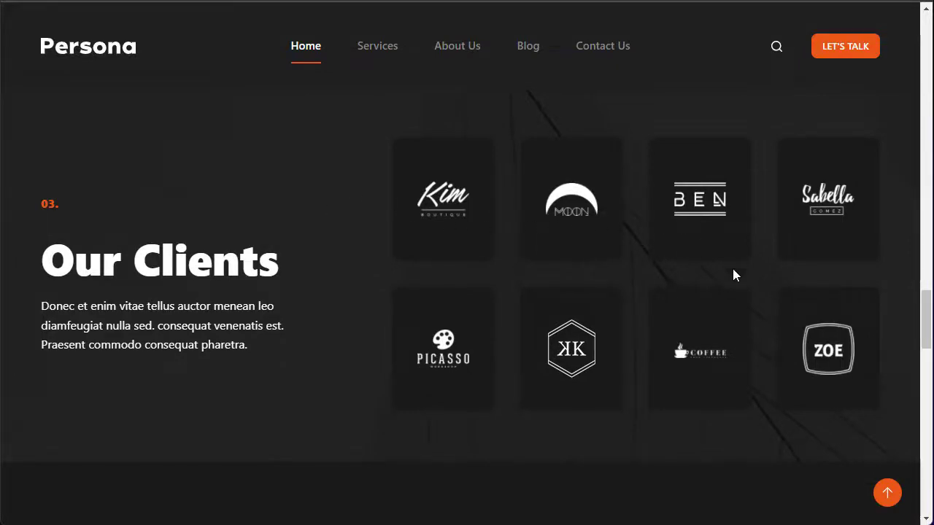
{"action": "scroll", "coordinate": [665, 246], "scroll_direction": "down", "scroll_amount": 8}
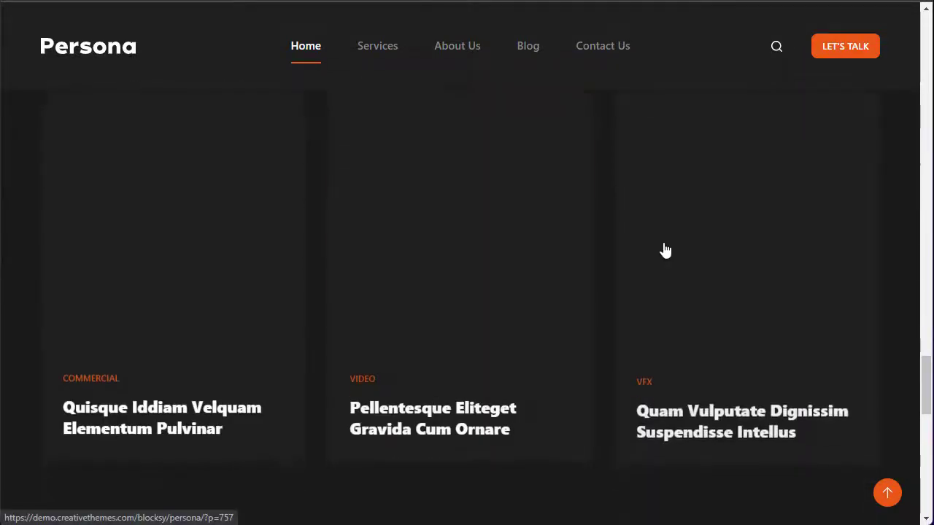
{"action": "scroll", "coordinate": [665, 250], "scroll_direction": "down", "scroll_amount": 6}
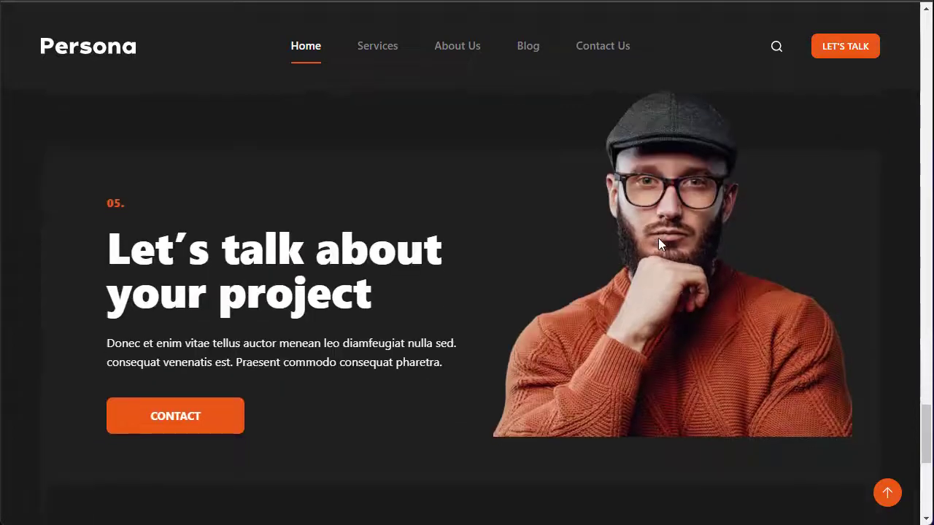
{"action": "scroll", "coordinate": [658, 243], "scroll_direction": "down", "scroll_amount": 5}
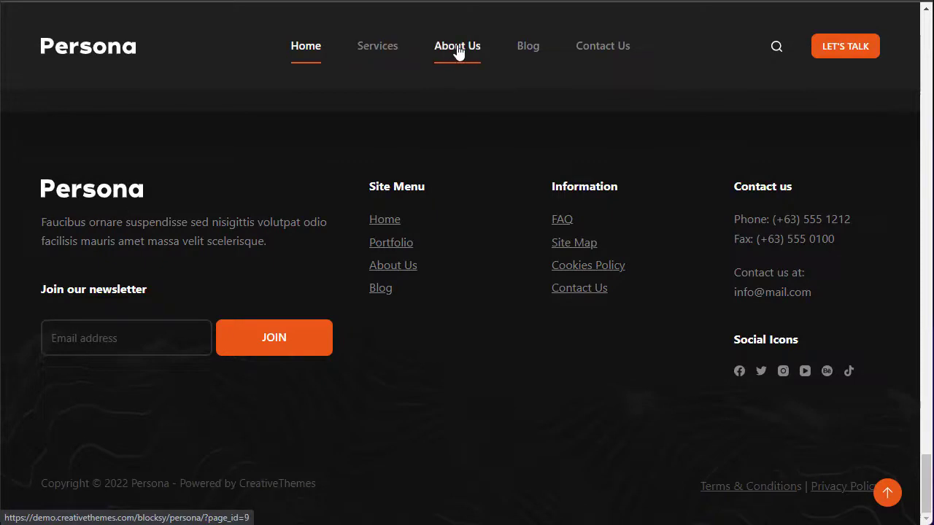
- View the Persona demo's Services page, its service cards and Basic, Silver, Gold and Diamond pricing plans
{"action": "left_click", "coordinate": [378, 49]}
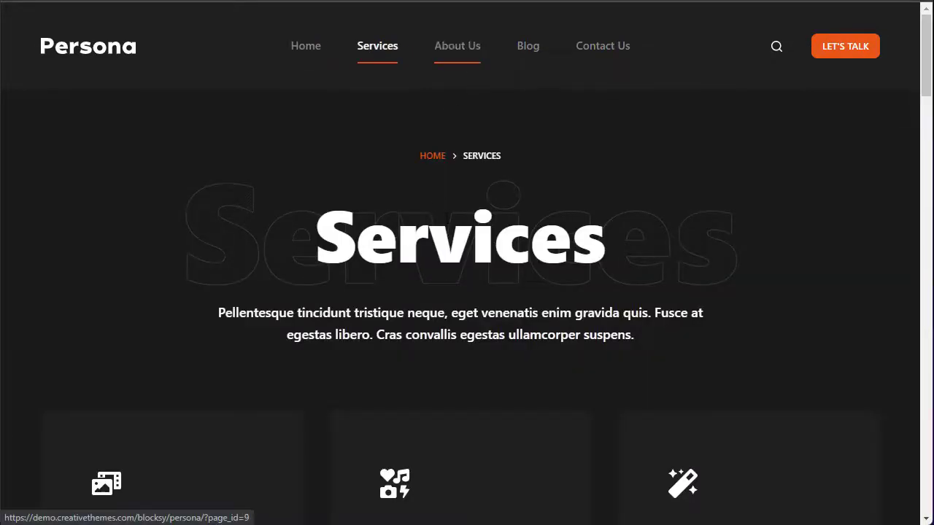
{"action": "scroll", "coordinate": [448, 230], "scroll_direction": "down", "scroll_amount": 11}
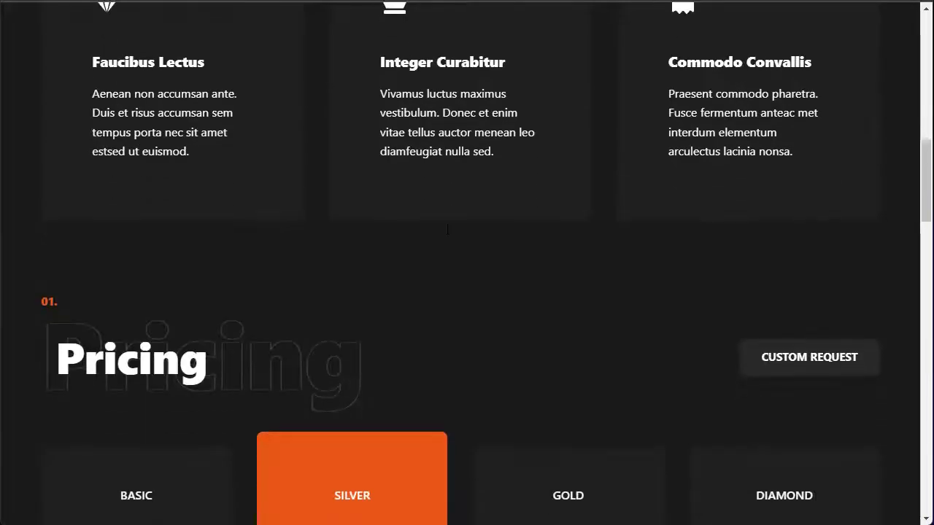
{"action": "scroll", "coordinate": [448, 230], "scroll_direction": "down", "scroll_amount": 5}
{"action": "scroll", "coordinate": [447, 230], "scroll_direction": "up", "scroll_amount": 16}
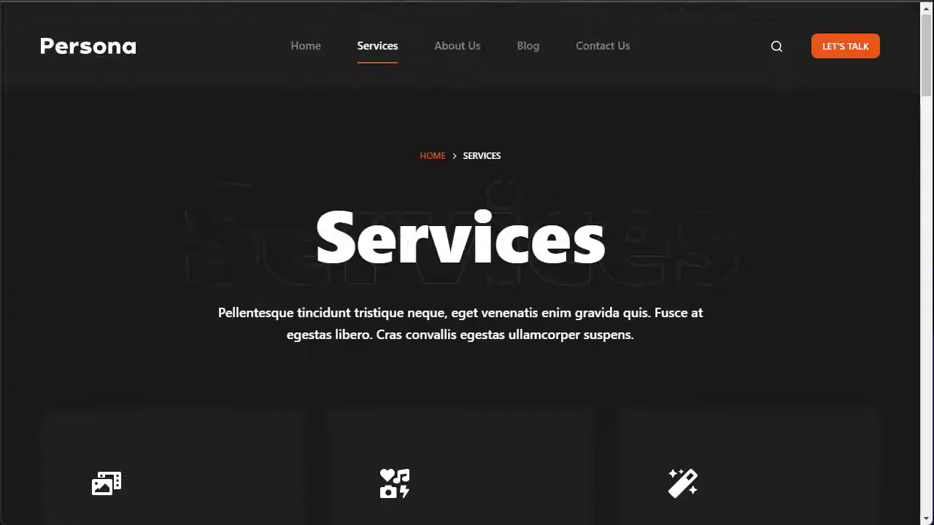